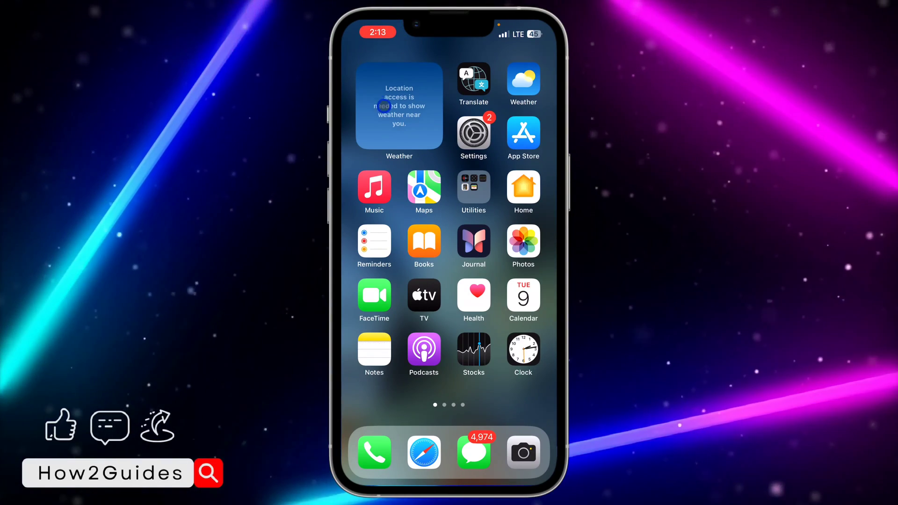
# Launch the Settings app and go to its App Store settings page
pyautogui.click(461, 133)
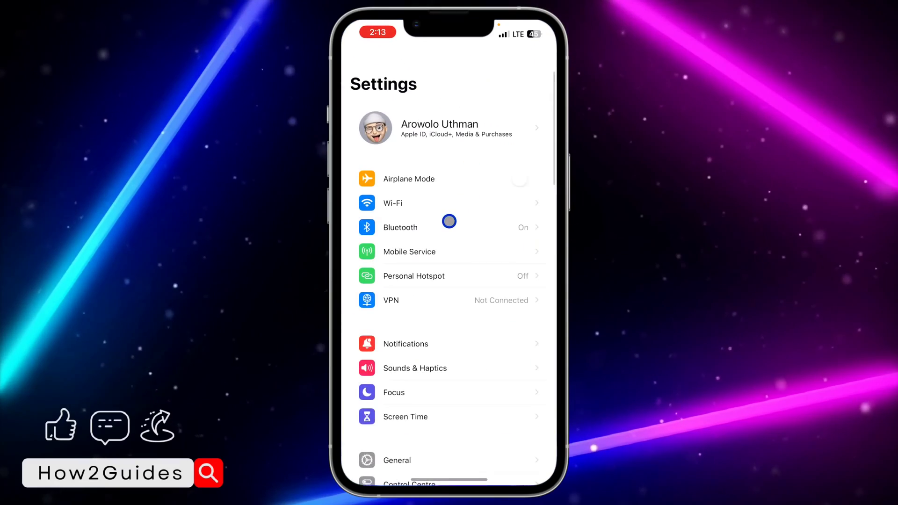
pyautogui.scroll(-5, 452, 240)
pyautogui.scroll(-5, 453, 240)
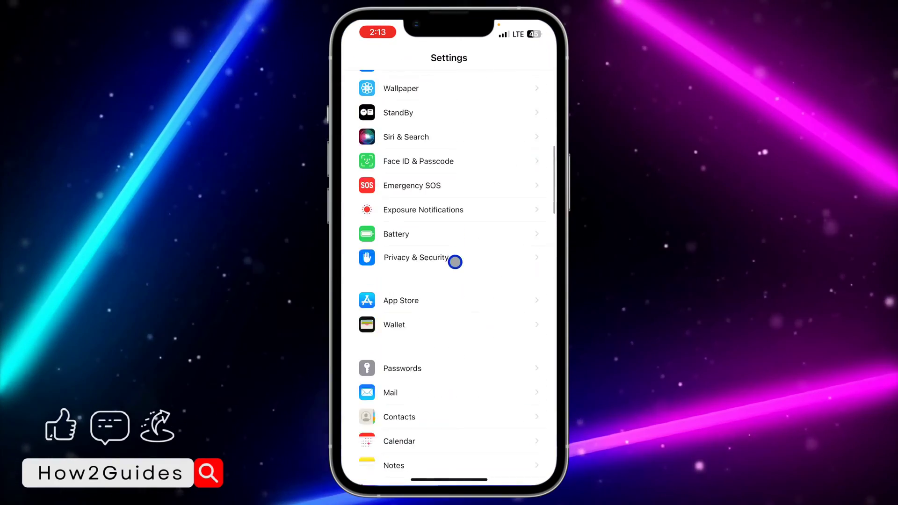
pyautogui.click(452, 274)
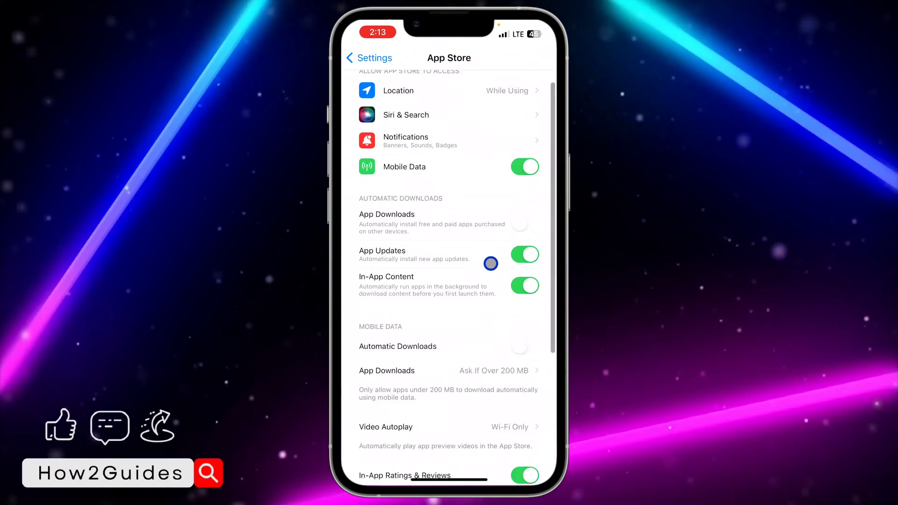
pyautogui.scroll(-5, 493, 266)
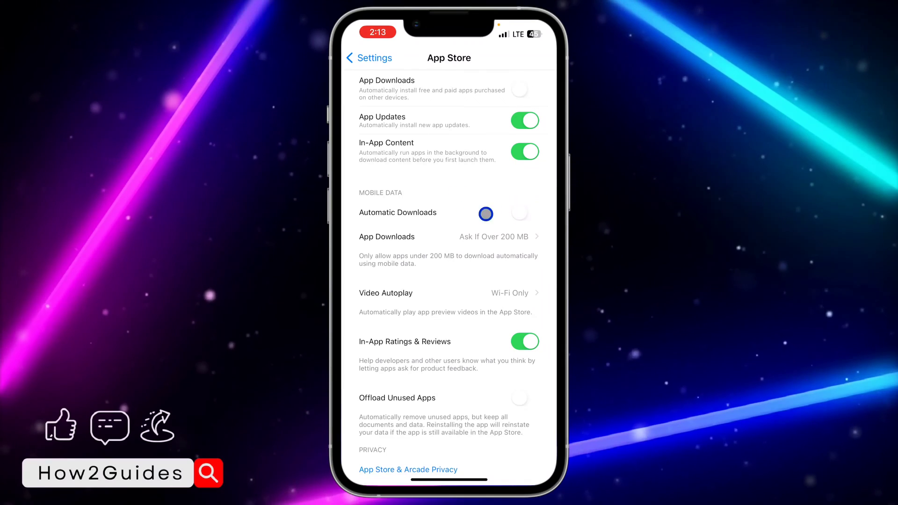
pyautogui.click(523, 212)
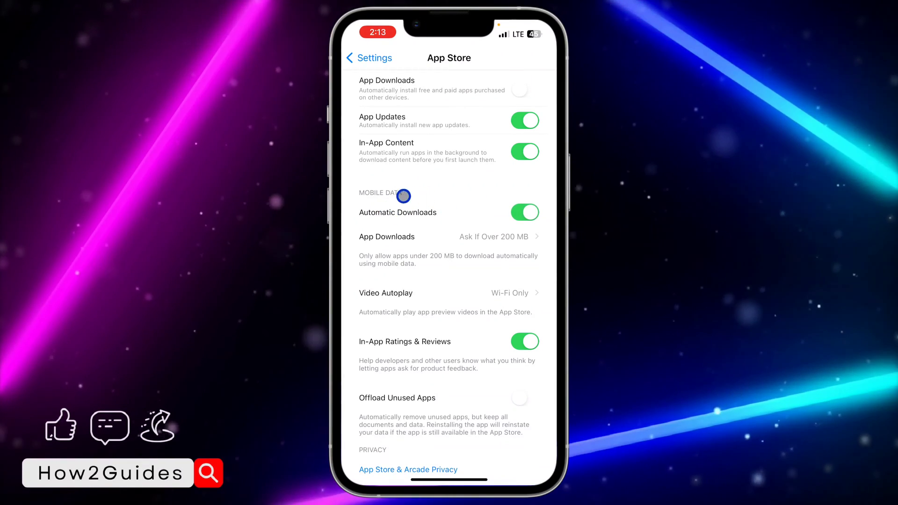
pyautogui.click(425, 237)
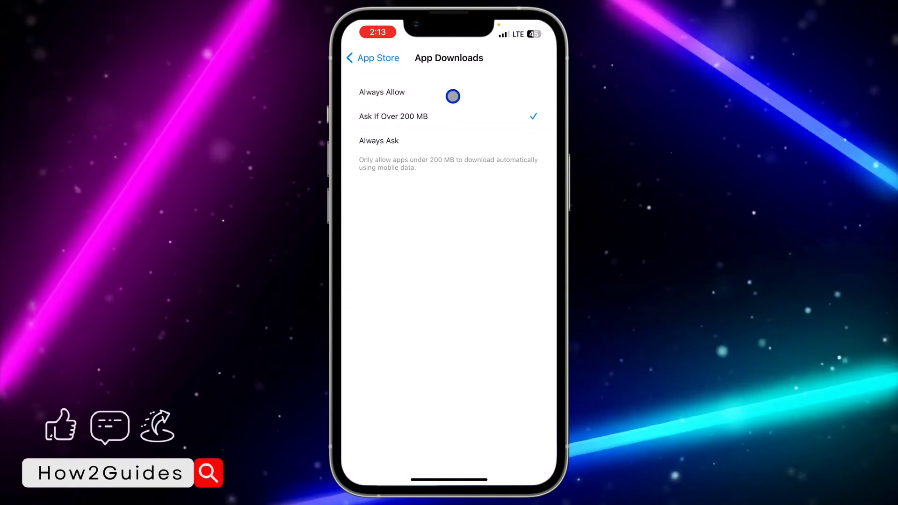
pyautogui.click(372, 58)
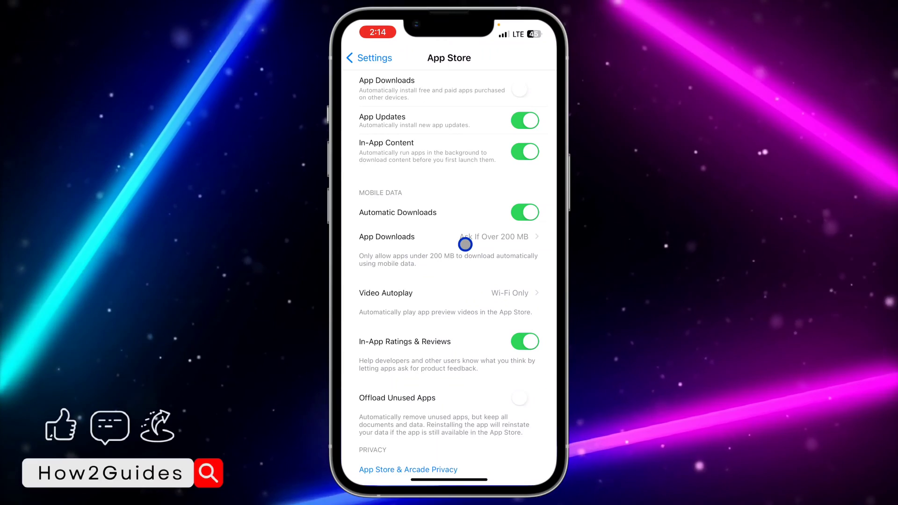
pyautogui.click(461, 235)
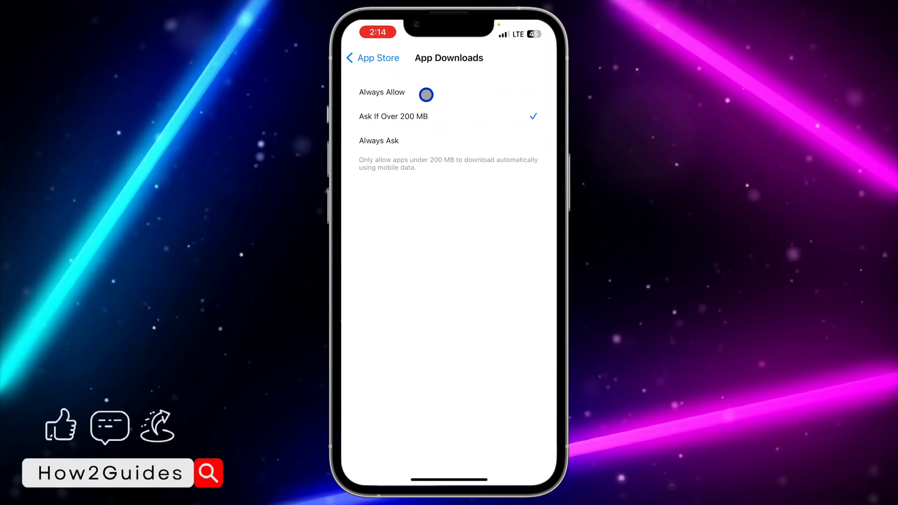
pyautogui.click(372, 58)
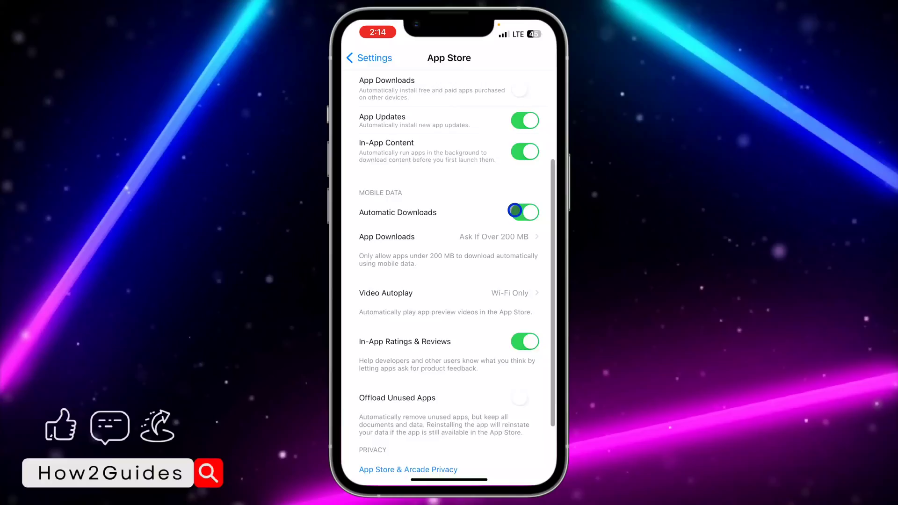
pyautogui.scroll(10, 515, 210)
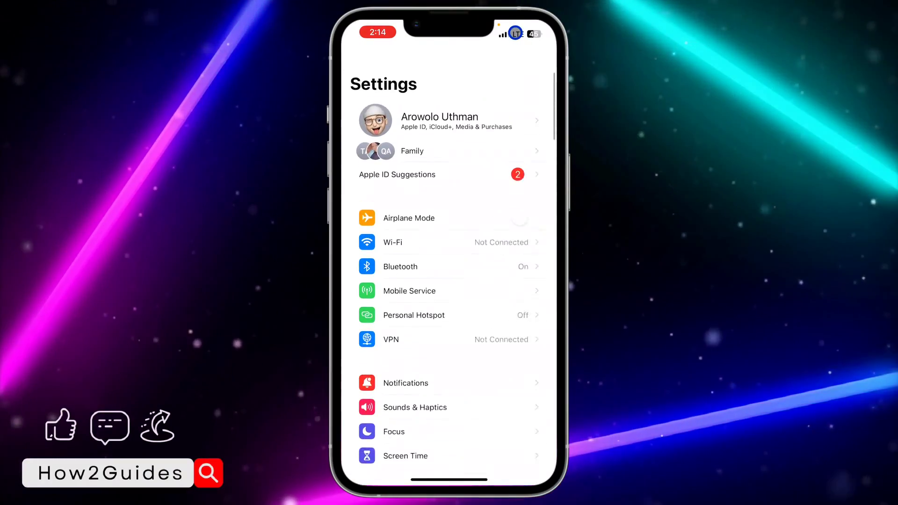
# Return to the home screen and relaunch the Settings app
pyautogui.moveTo(449, 480); pyautogui.dragTo(479, 151)
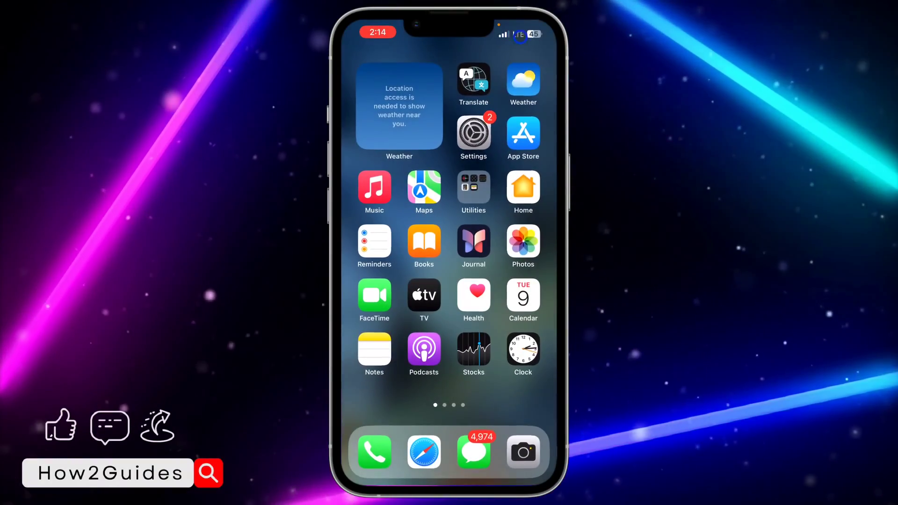
pyautogui.click(477, 150)
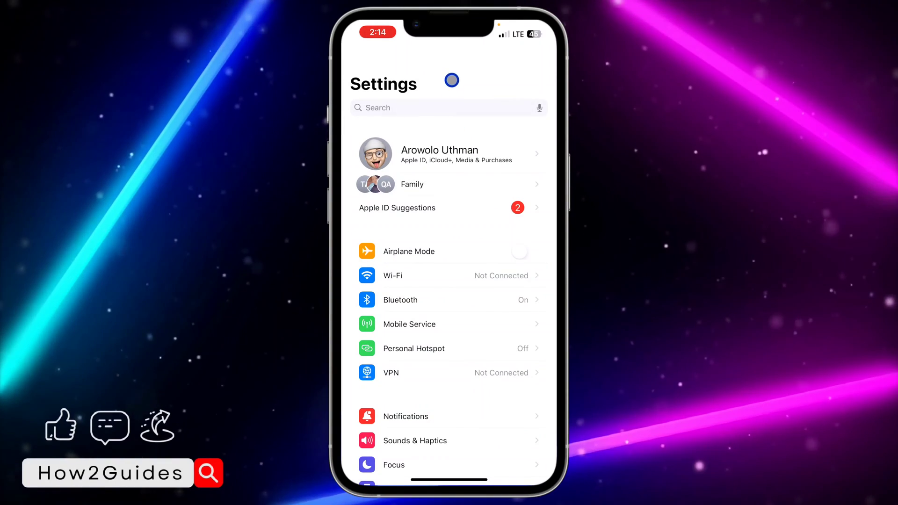
pyautogui.scroll(-5, 448, 84)
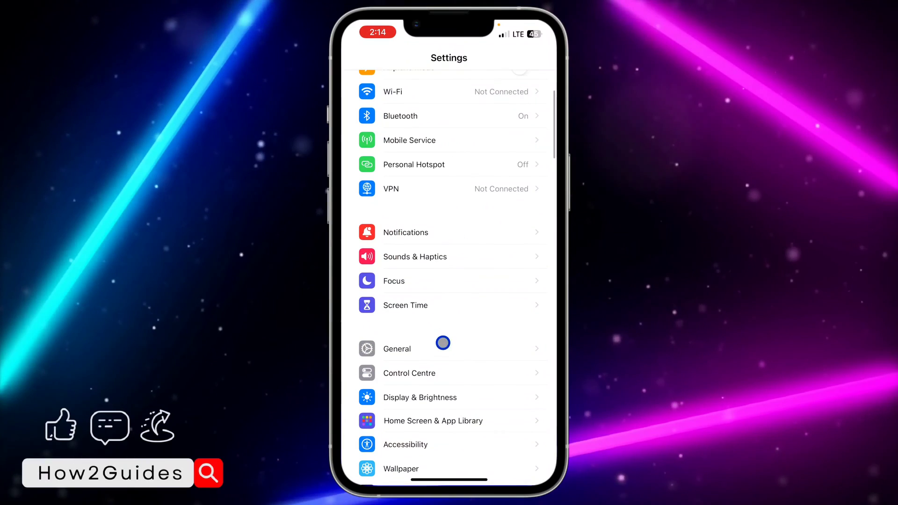
# Go to General > Software Update in Settings
pyautogui.click(441, 347)
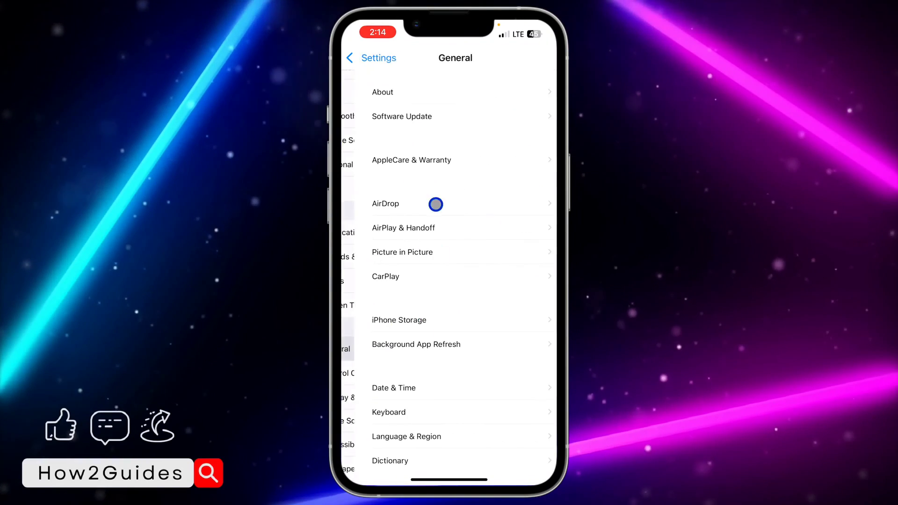
pyautogui.click(446, 117)
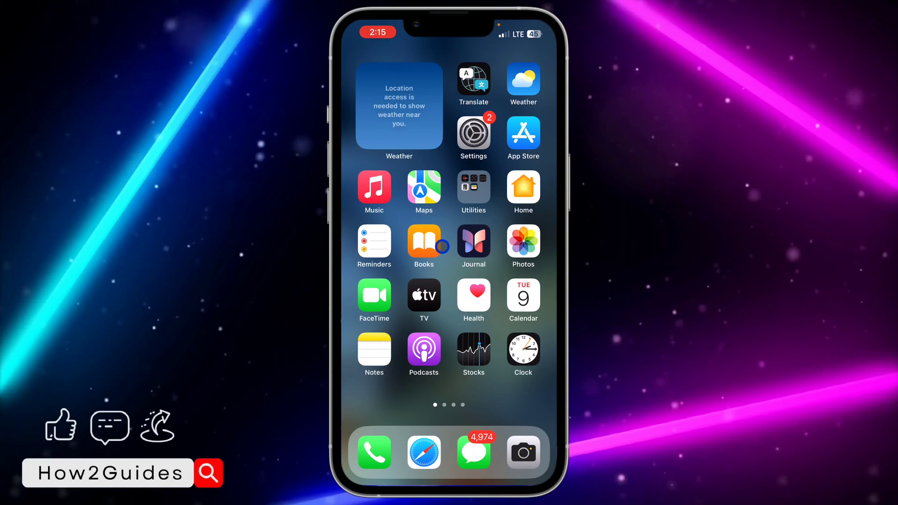
# Show Control Centre's connectivity and media toggles over the home screen
pyautogui.moveTo(523, 28); pyautogui.dragTo(522, 232)
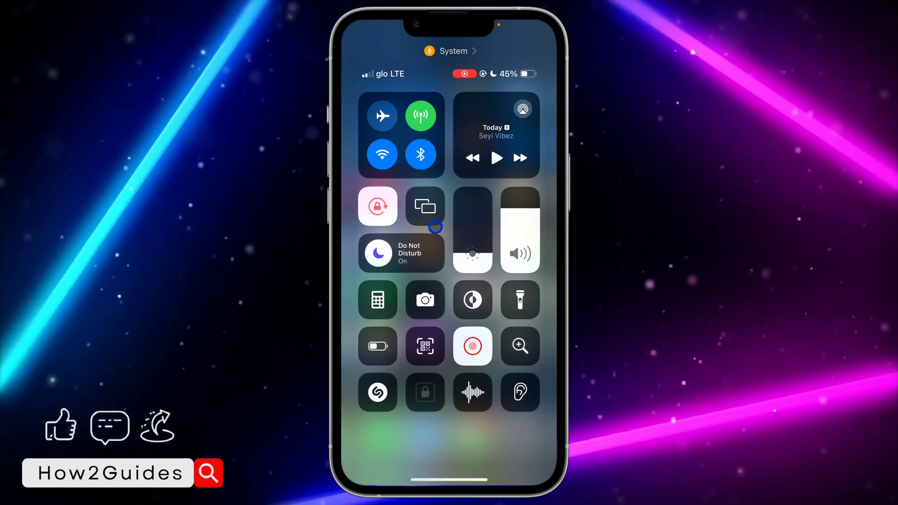